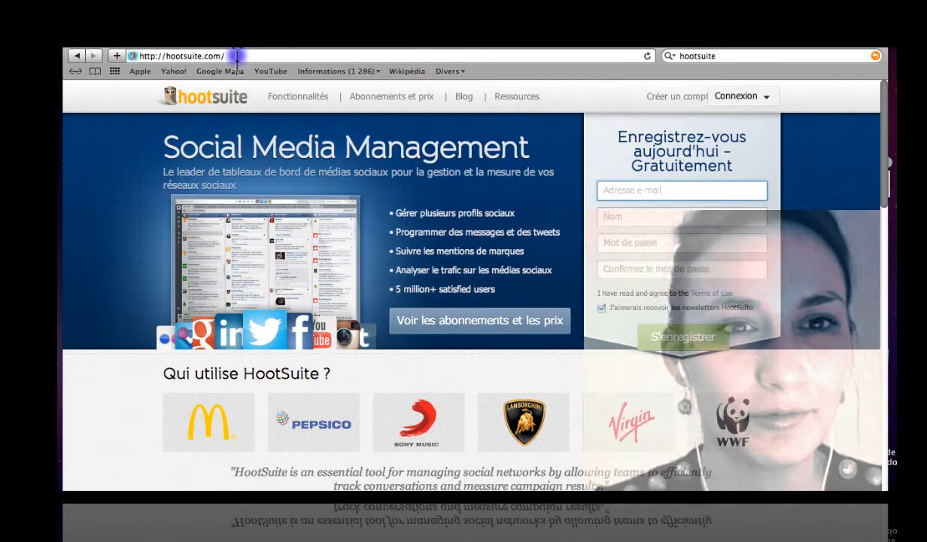
Log in to Hootsuite with the account e-mail address and password.
drag(232, 56, 70, 68)
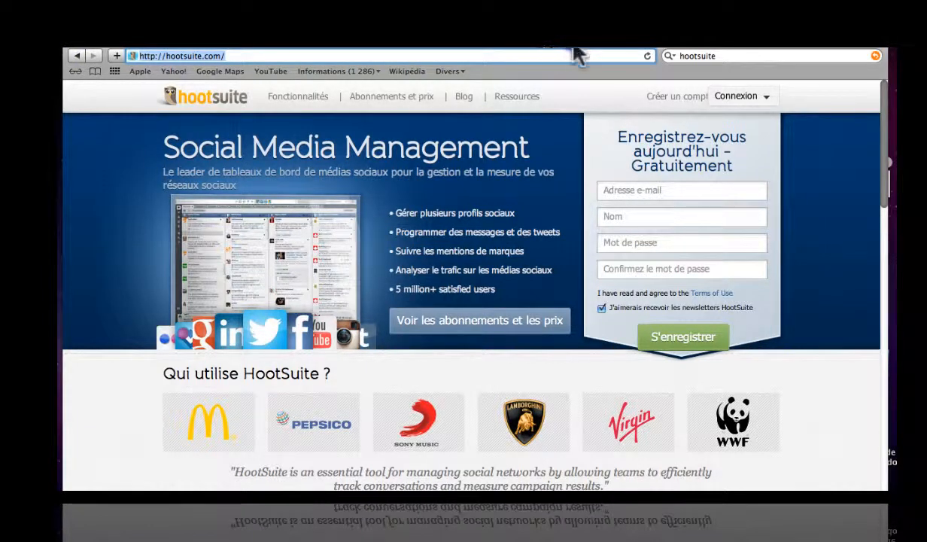
click(767, 103)
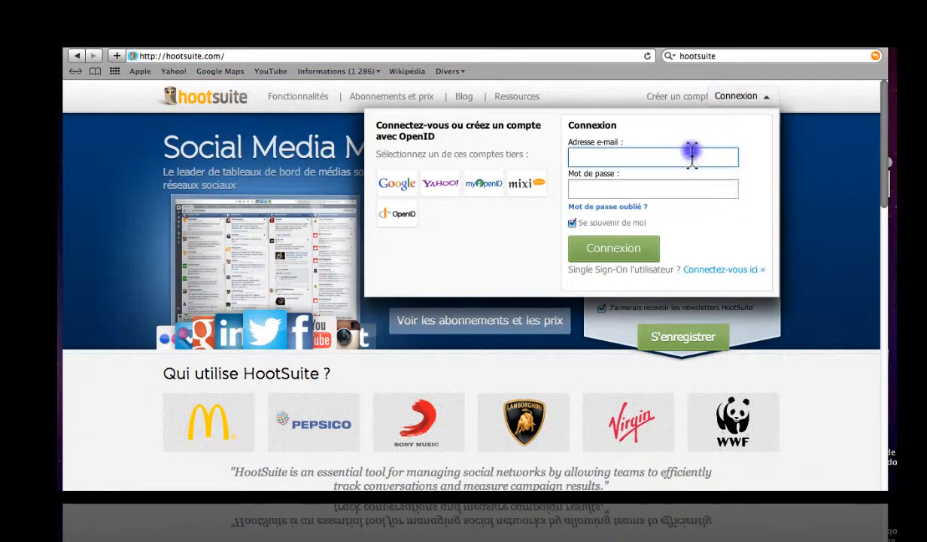
click(645, 189)
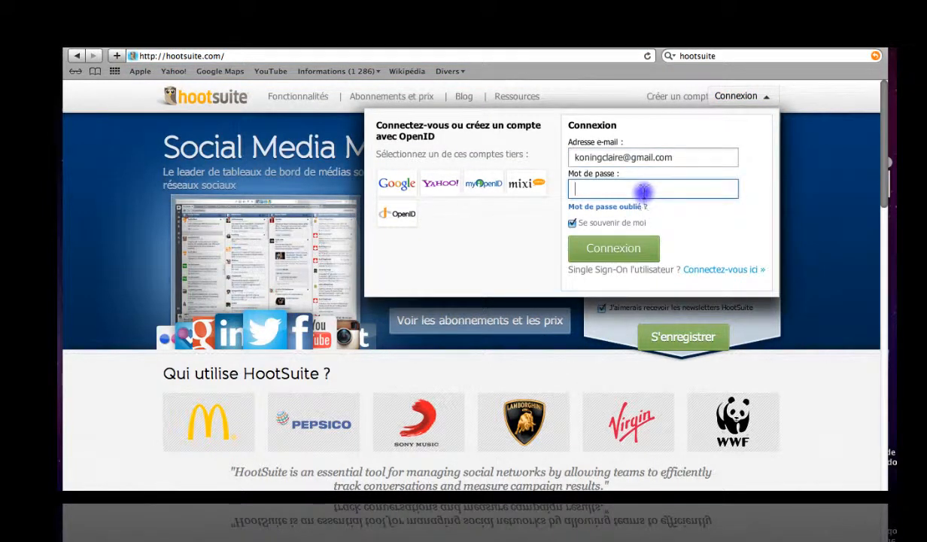
text(•••••••••••••)
click(625, 250)
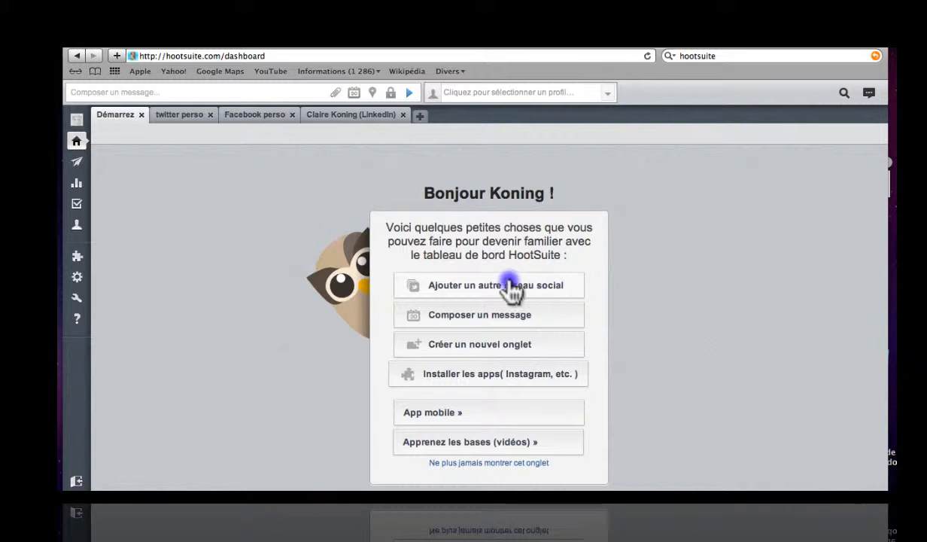
click(77, 125)
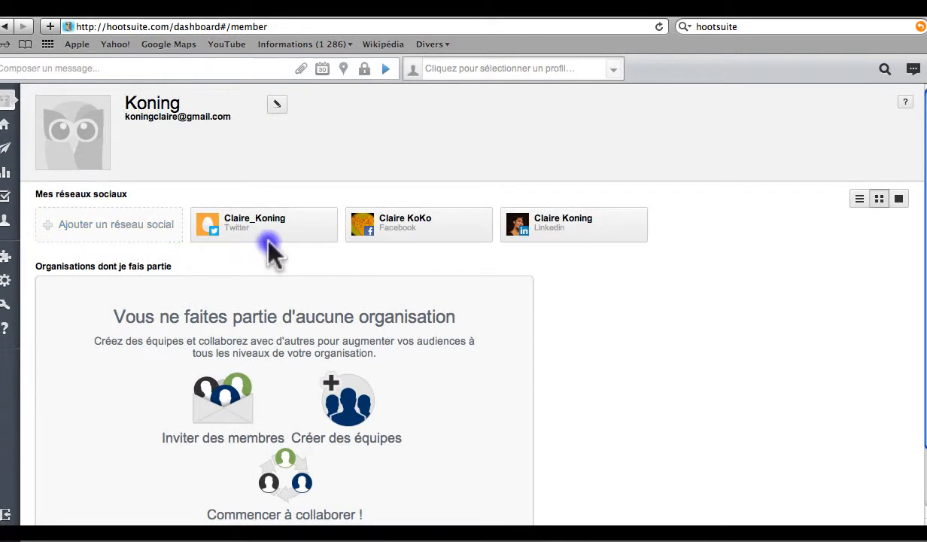
mouse_move(269, 239)
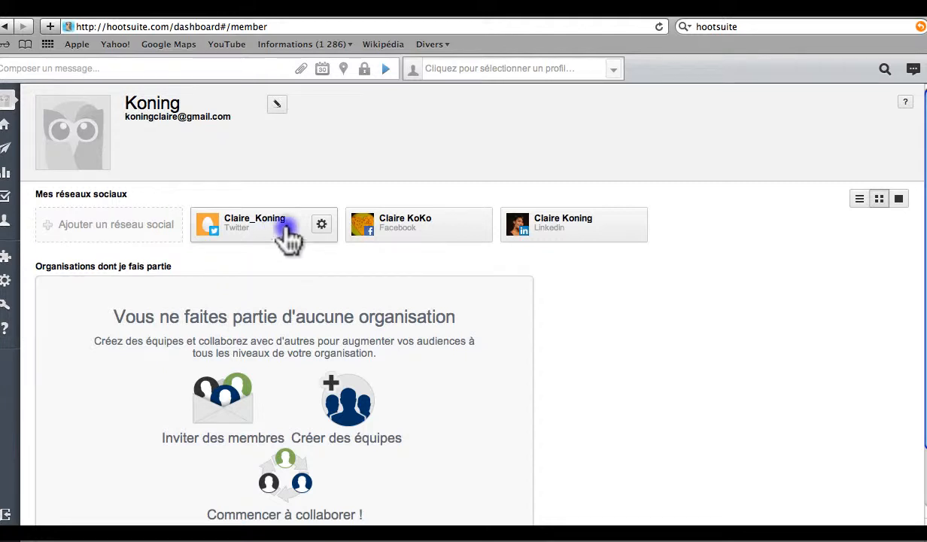
mouse_move(418, 236)
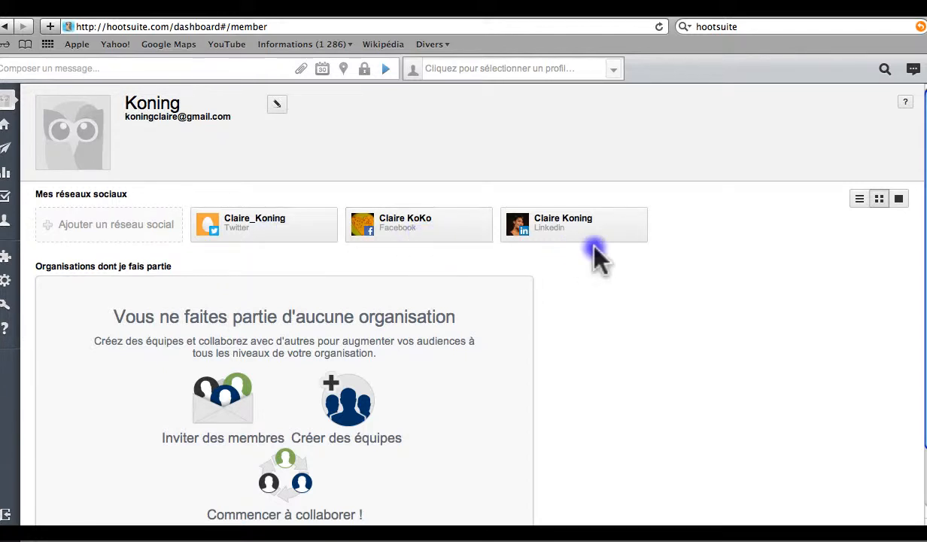
mouse_move(583, 237)
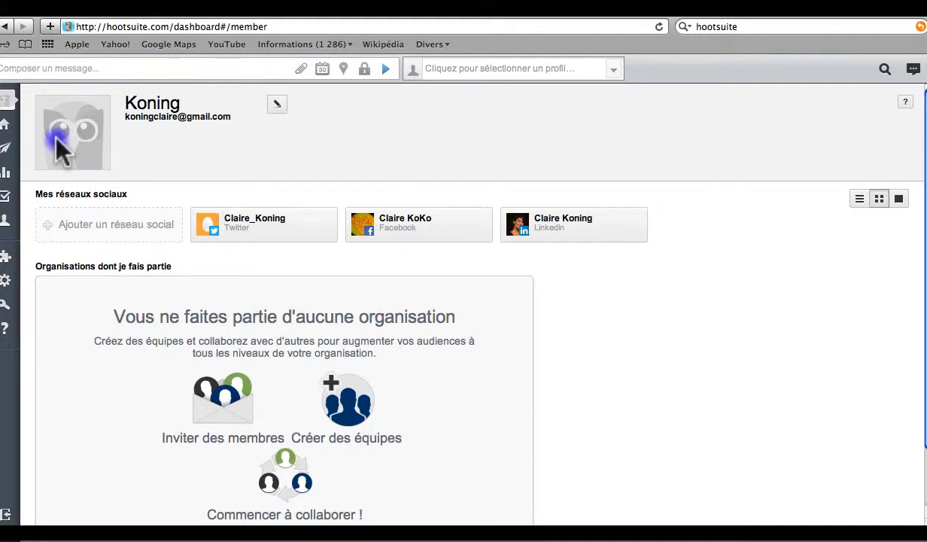
click(8, 129)
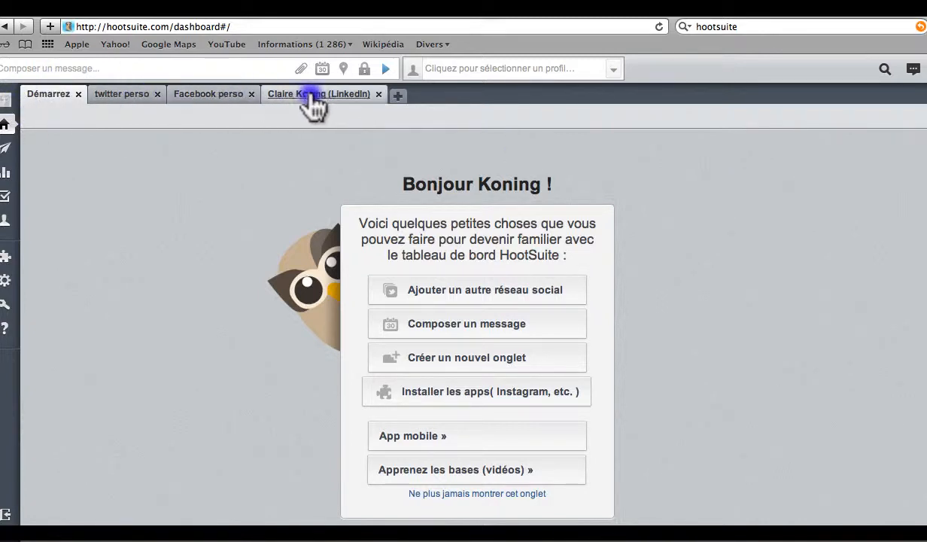
Switch to the 'twitter perso' tab and bring up the 'Ajouter un flux' dialog.
click(130, 100)
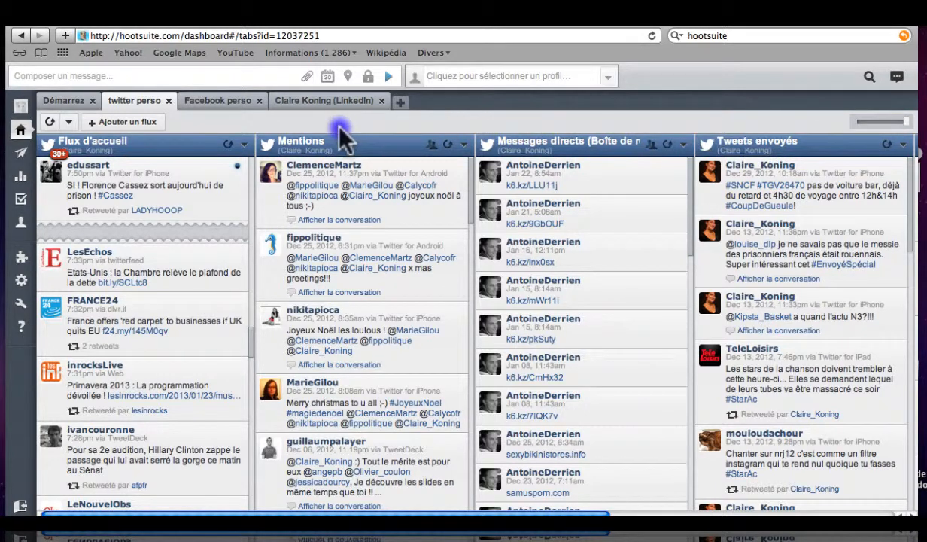
click(109, 124)
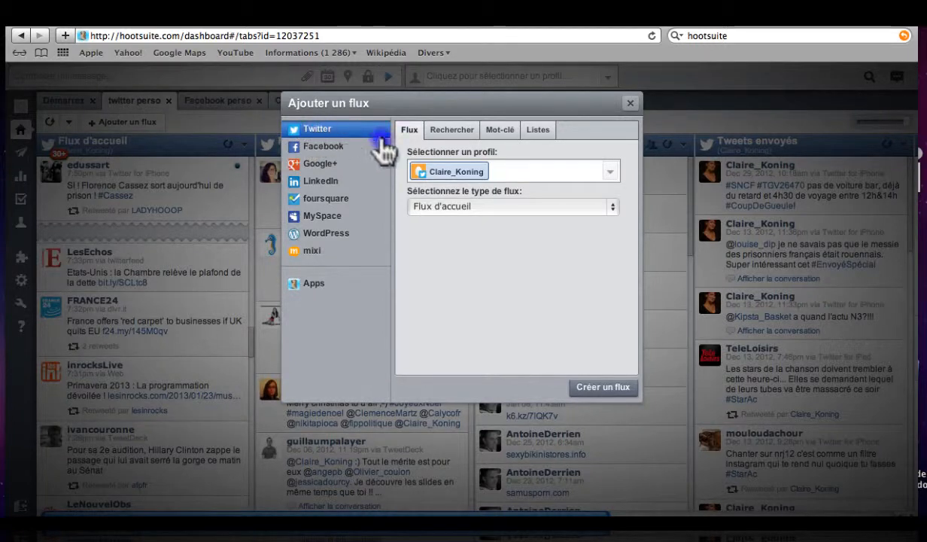
Create a 'Retweets des autres' stream for the Twitter profile.
click(479, 172)
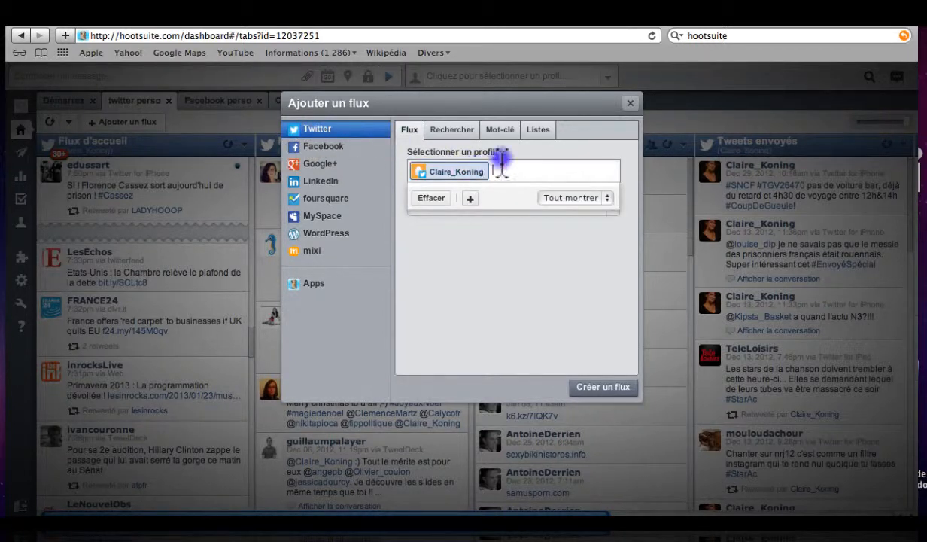
click(630, 159)
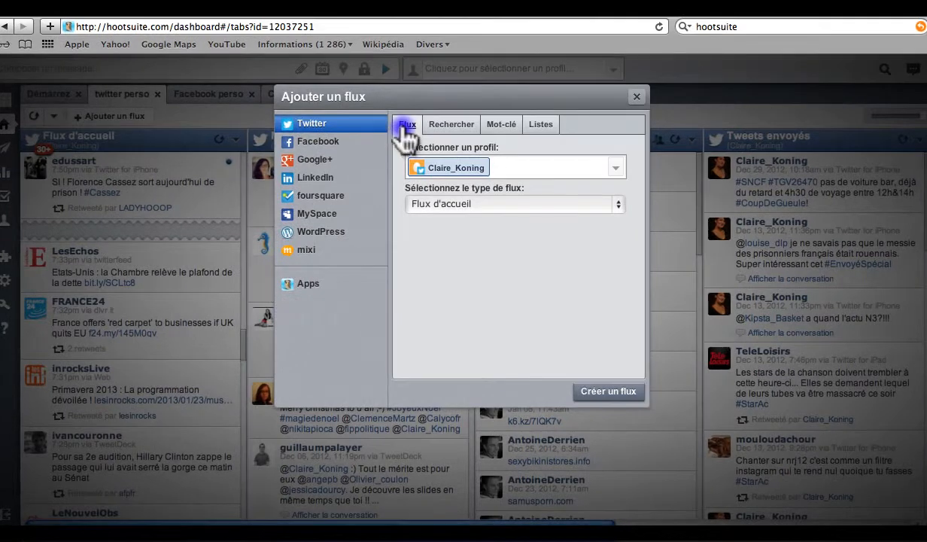
click(615, 206)
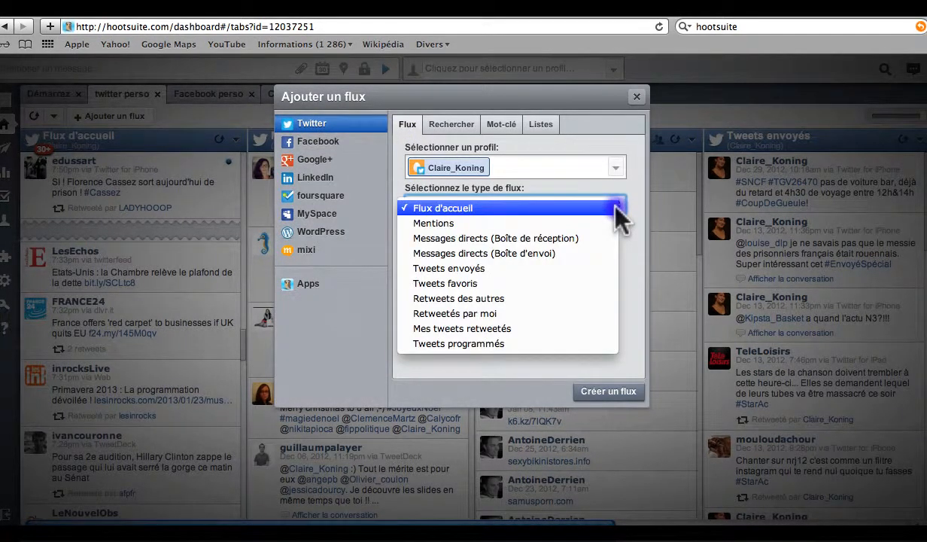
click(495, 299)
click(598, 391)
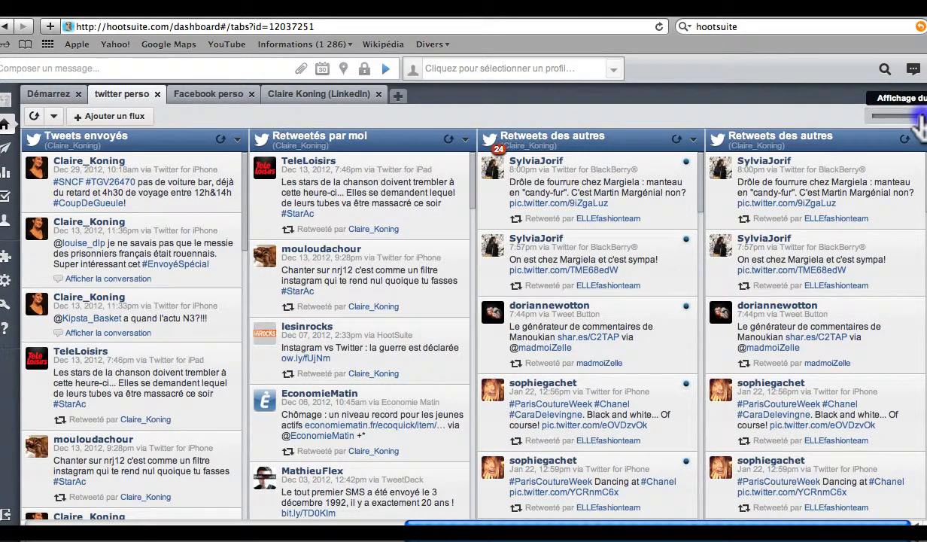
Set the column slider to 3 Flux and go to the 'Facebook perso' tab.
mouse_move(919, 118)
mouse_down()
mouse_move(865, 124)
mouse_move(917, 117)
mouse_up()
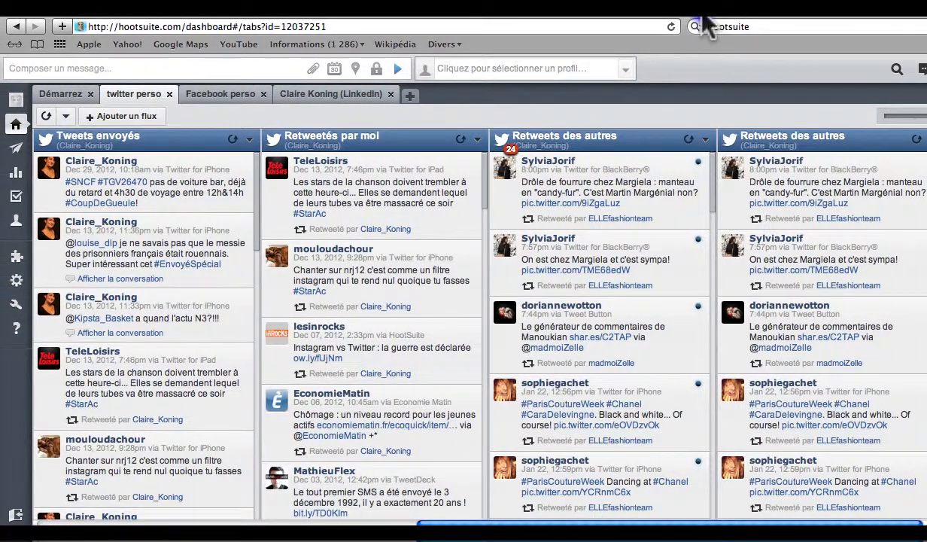
click(211, 110)
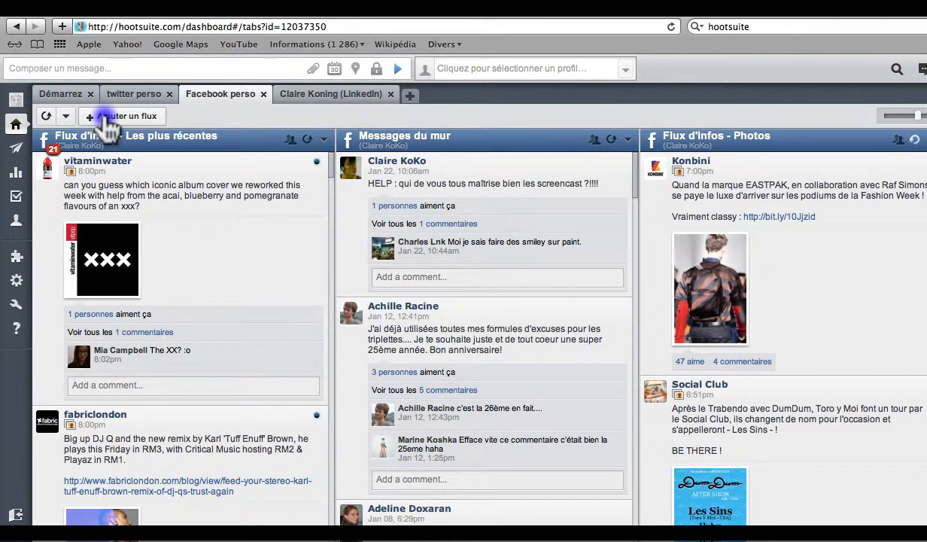
Abandon adding a Facebook stream and switch to the LinkedIn tab.
click(105, 119)
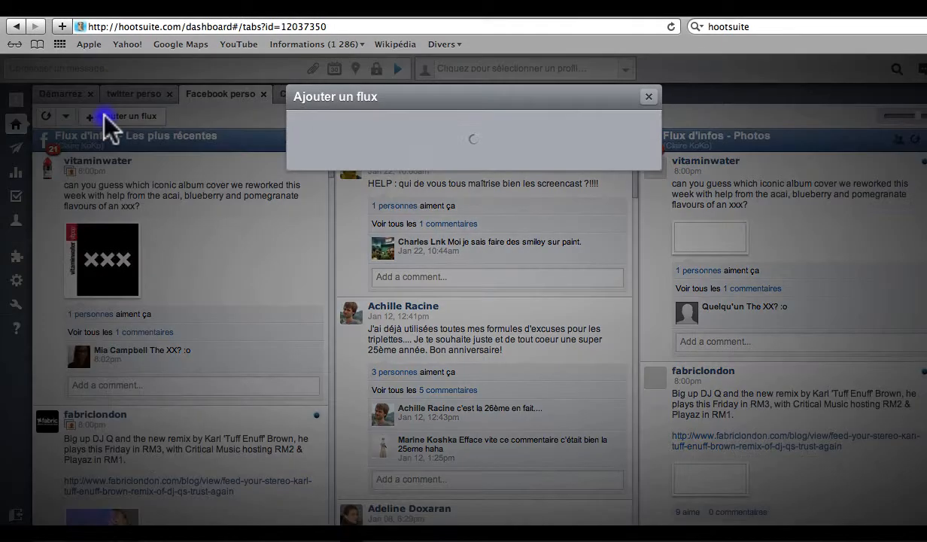
click(331, 143)
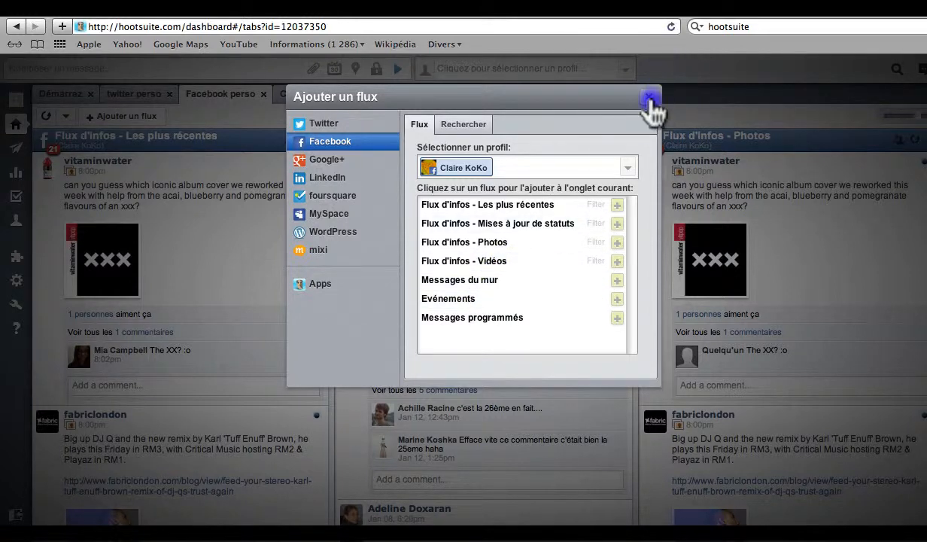
click(645, 98)
click(318, 97)
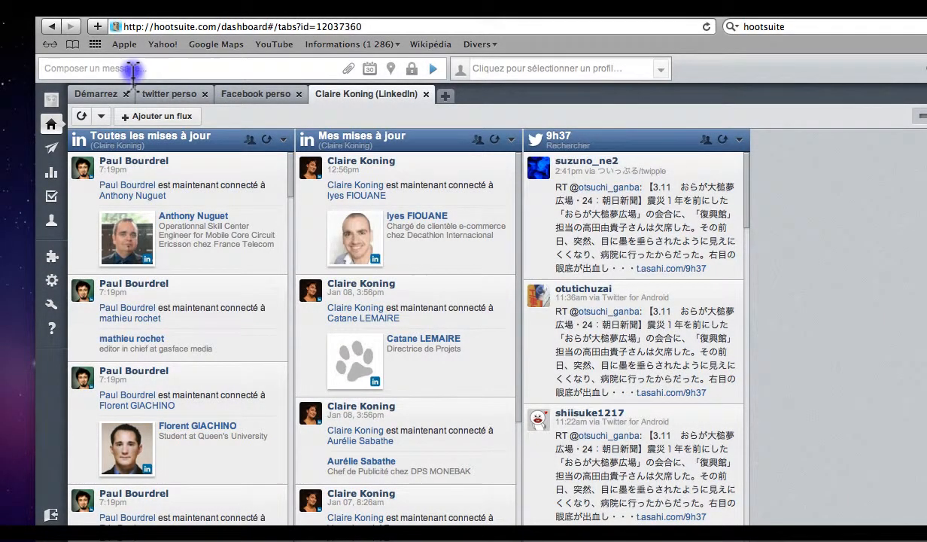
Compose a new message reading 'coucou mon réseau !' and open the link field.
click(131, 69)
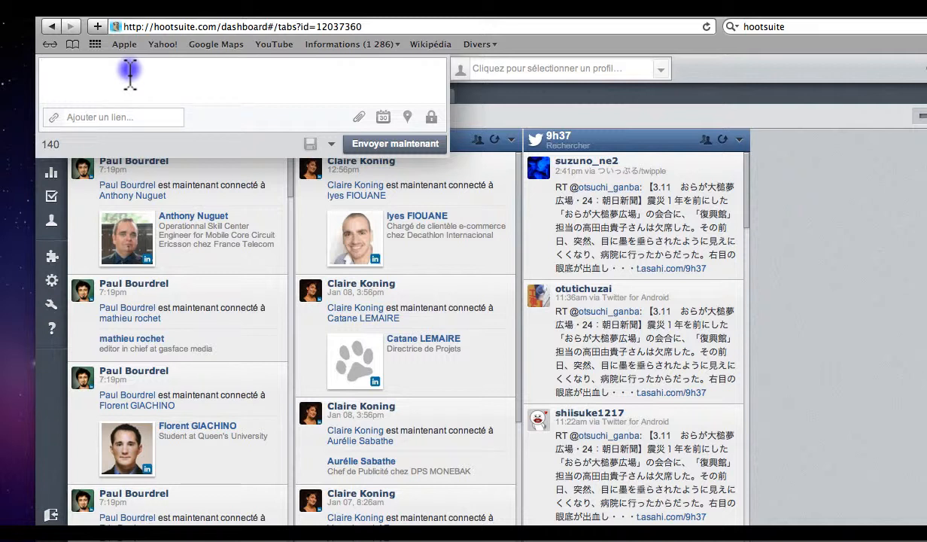
text(coucou m)
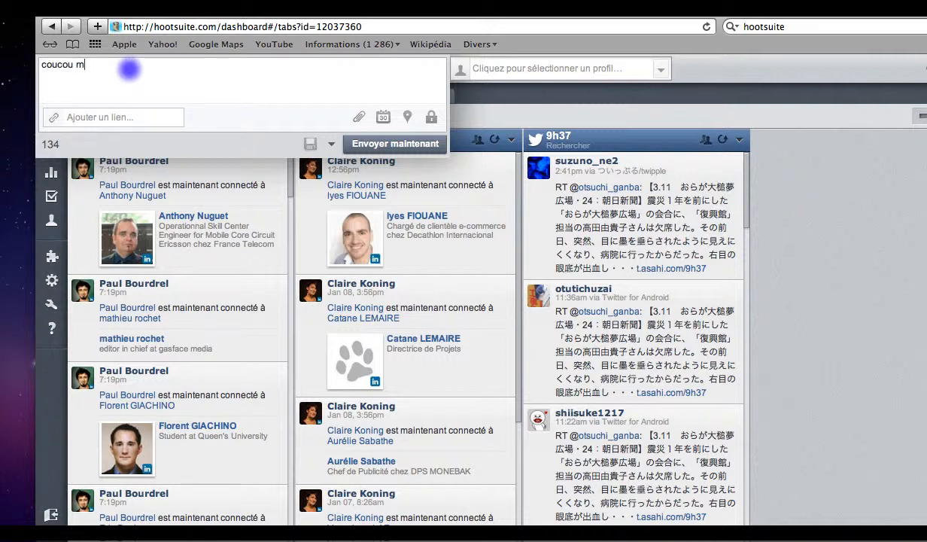
text(on réseau !)
click(114, 114)
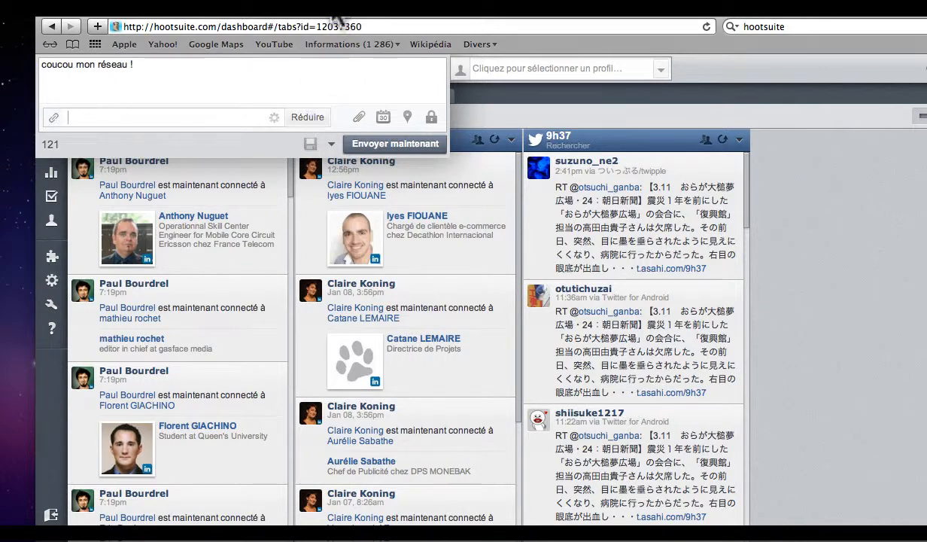
drag(331, 15, 293, 15)
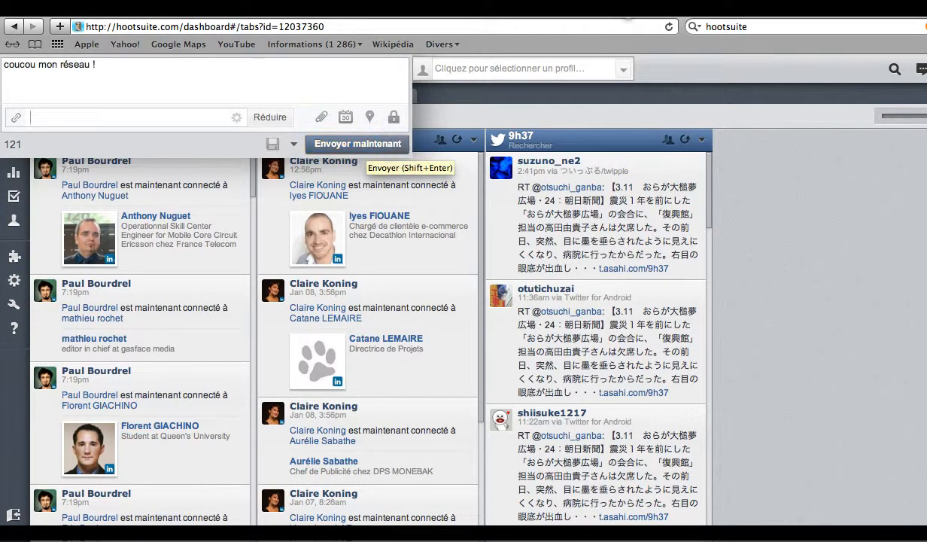
Select the Twitter and LinkedIn profiles, then clear them and collapse the composer.
click(623, 69)
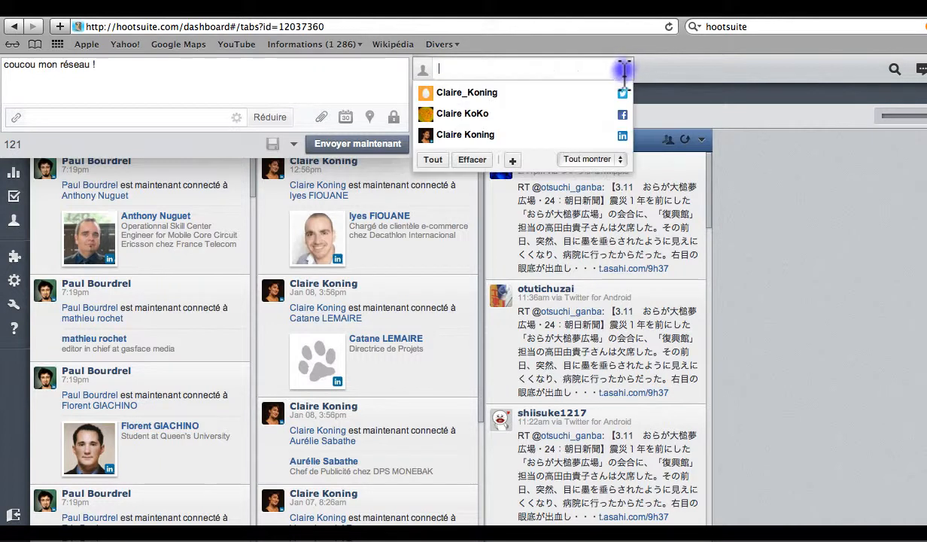
click(519, 92)
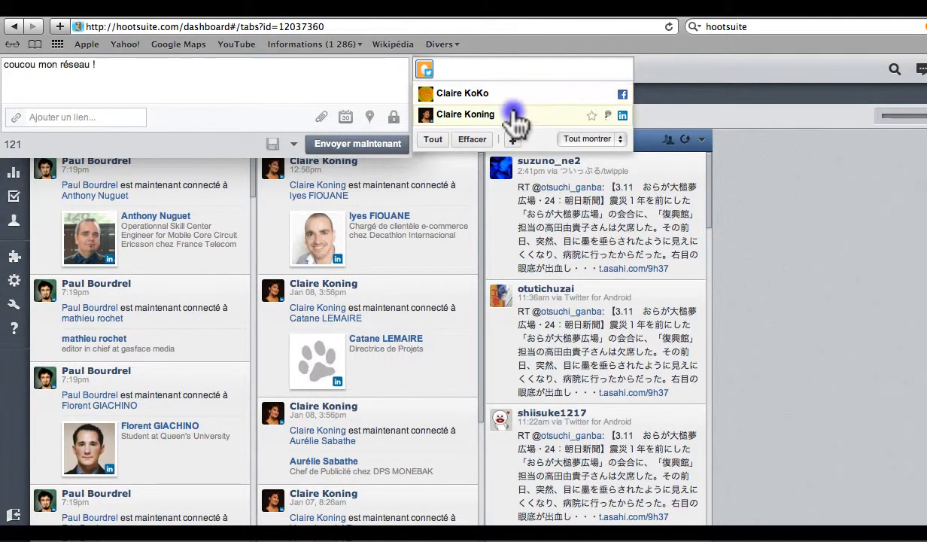
click(515, 113)
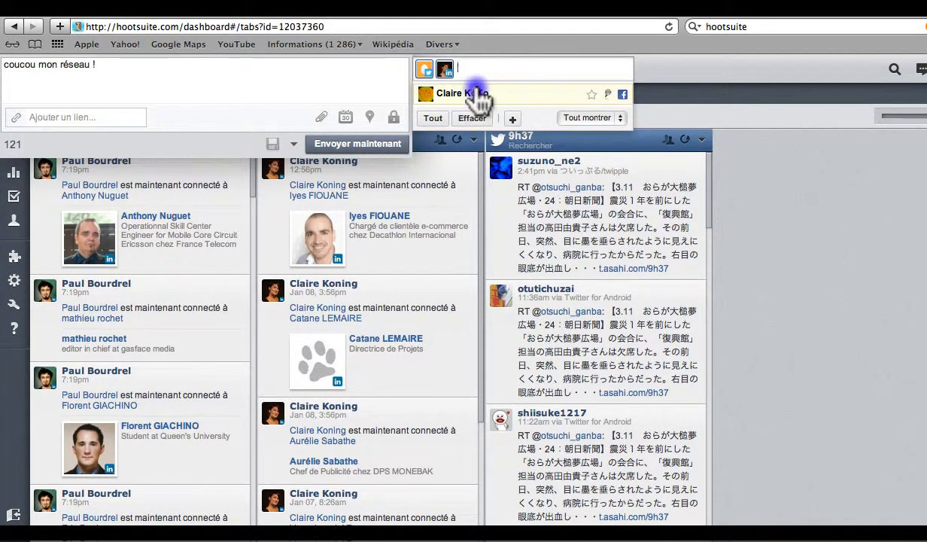
key(BackSpace)
key(BackSpace)
click(279, 86)
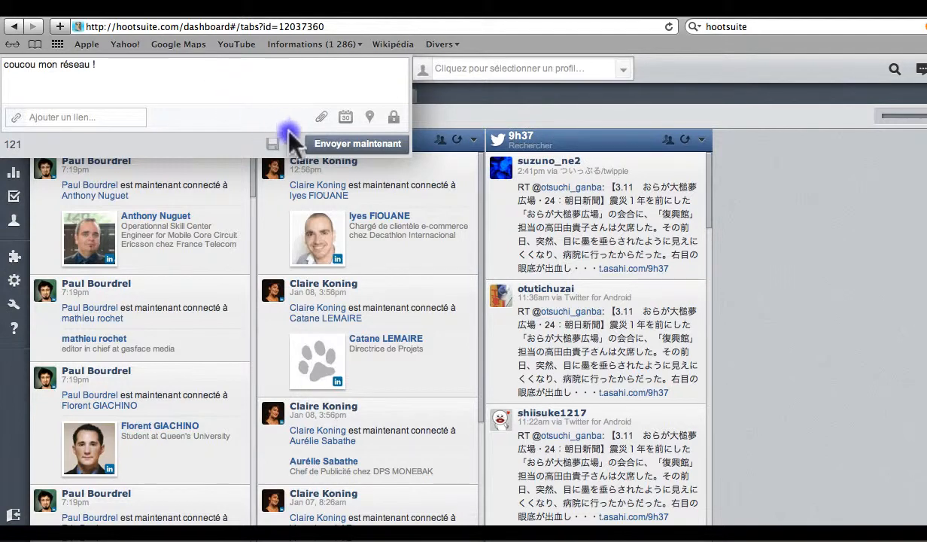
click(636, 112)
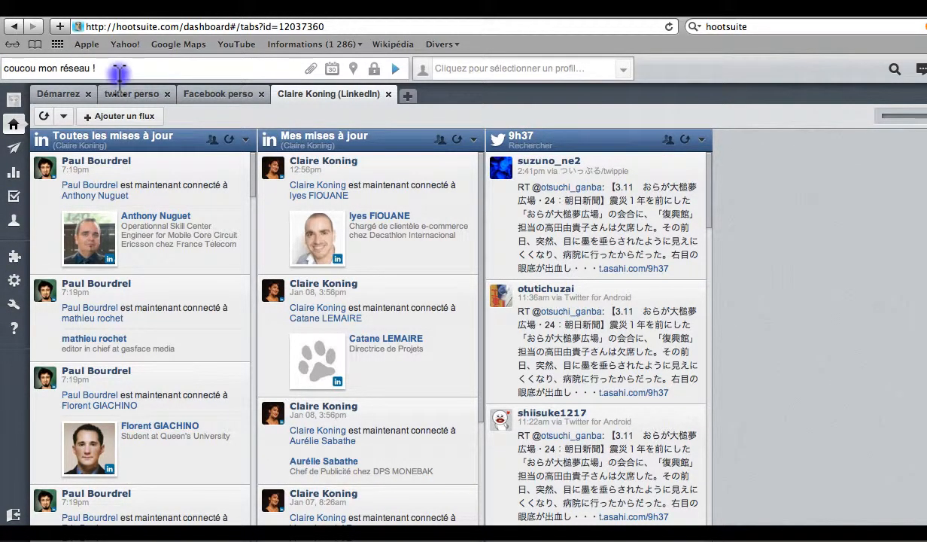
drag(116, 72, 1, 68)
Replace the draft with 'joyeux anniversaire' plus a suggested contact's Twitter mention.
key(BackSpace)
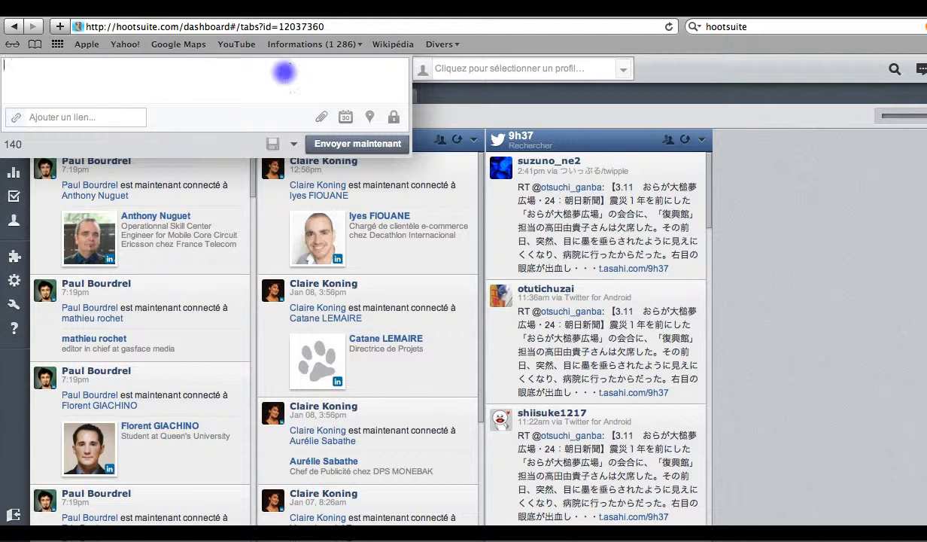
text(joyeux anniversaire)
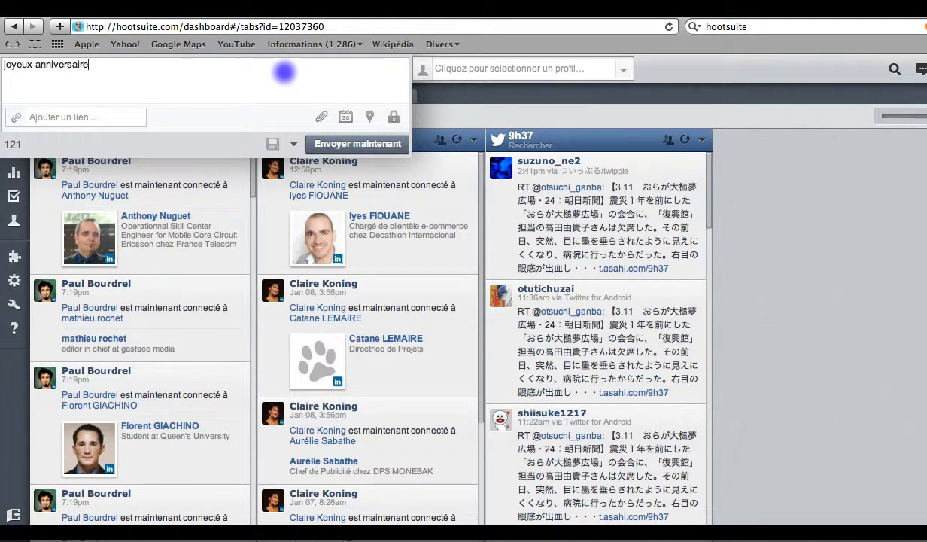
text( @d)
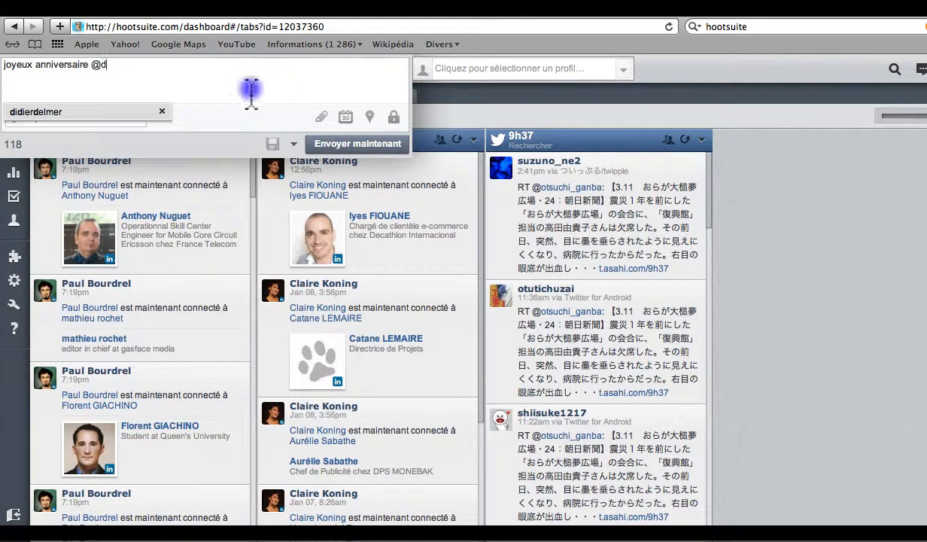
click(29, 111)
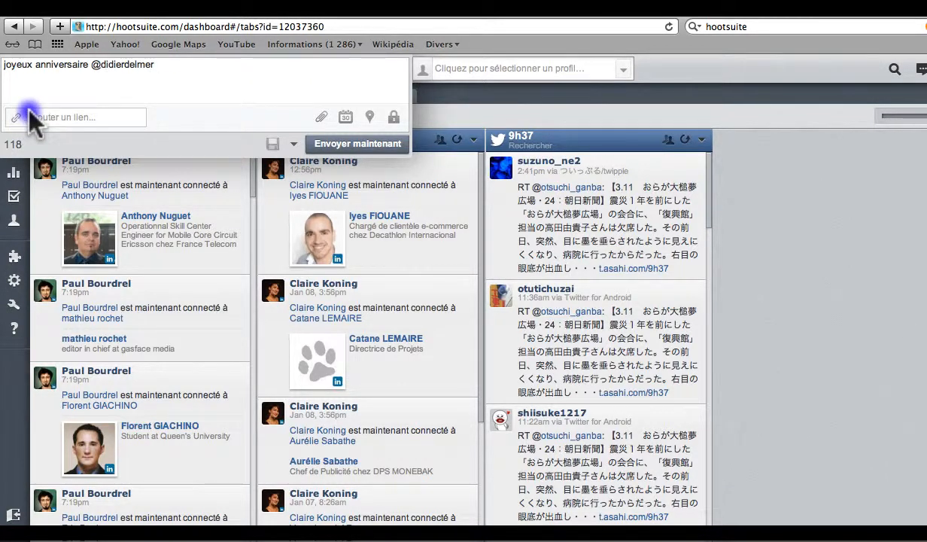
Schedule the birthday message for 24 January 2013 at 8:10 PM.
click(345, 117)
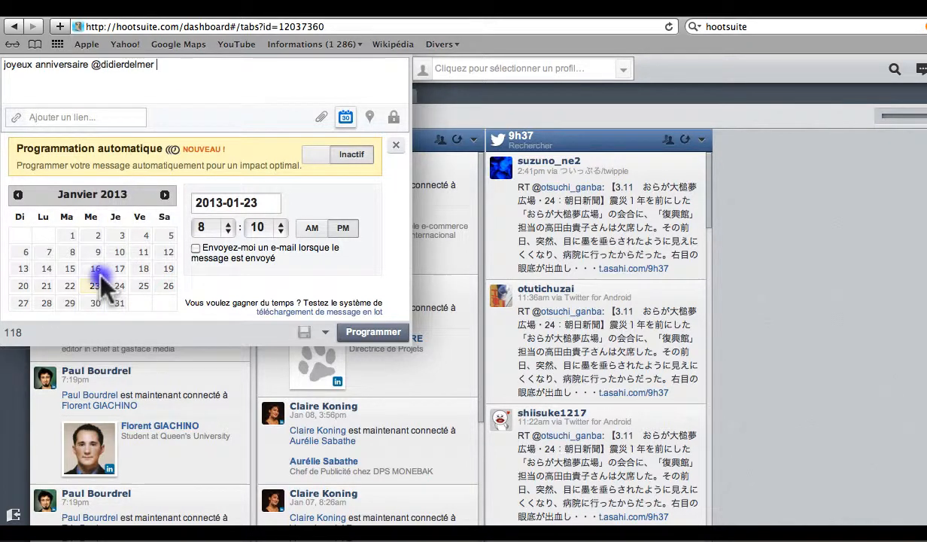
click(119, 286)
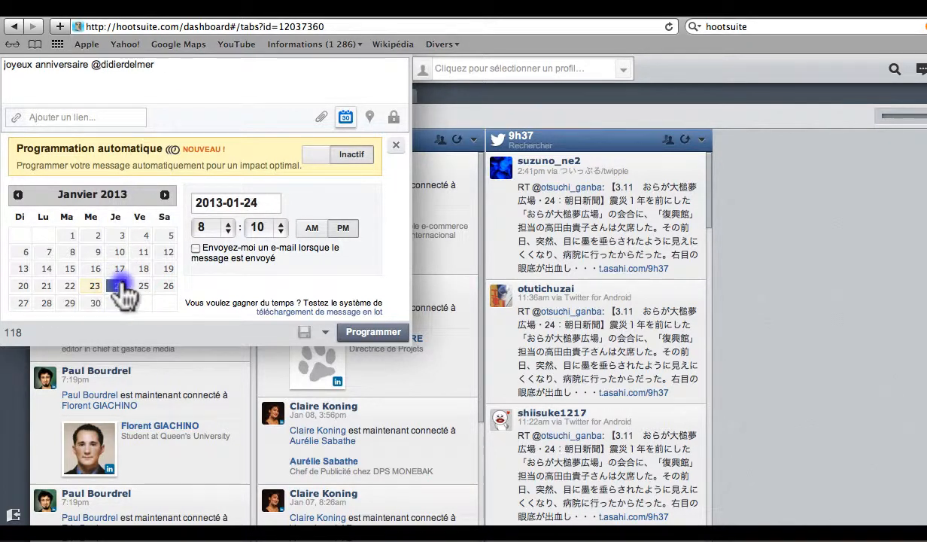
click(229, 228)
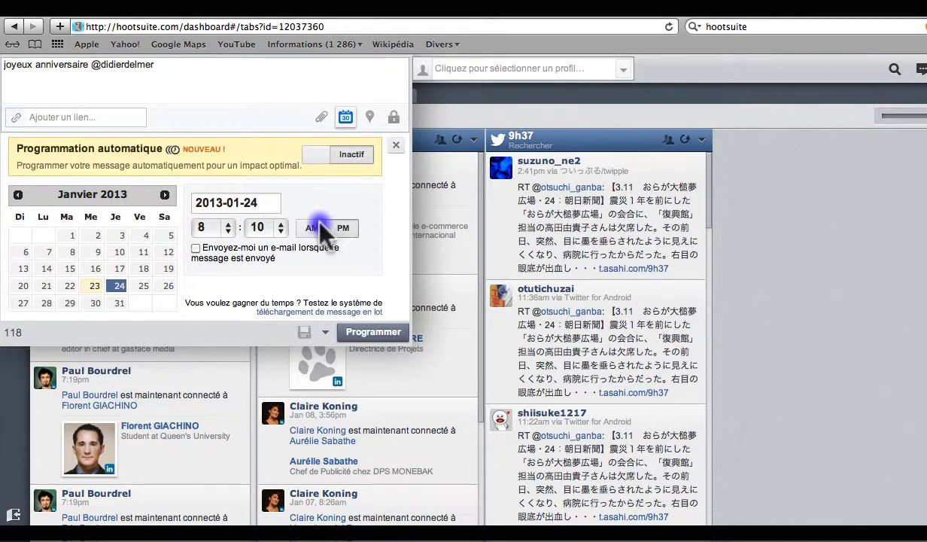
click(350, 251)
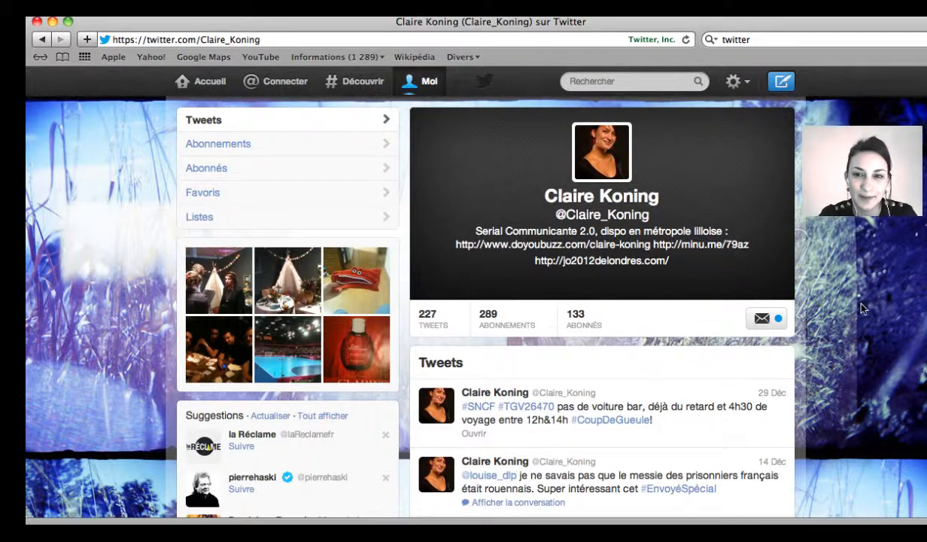
mouse_move(768, 216)
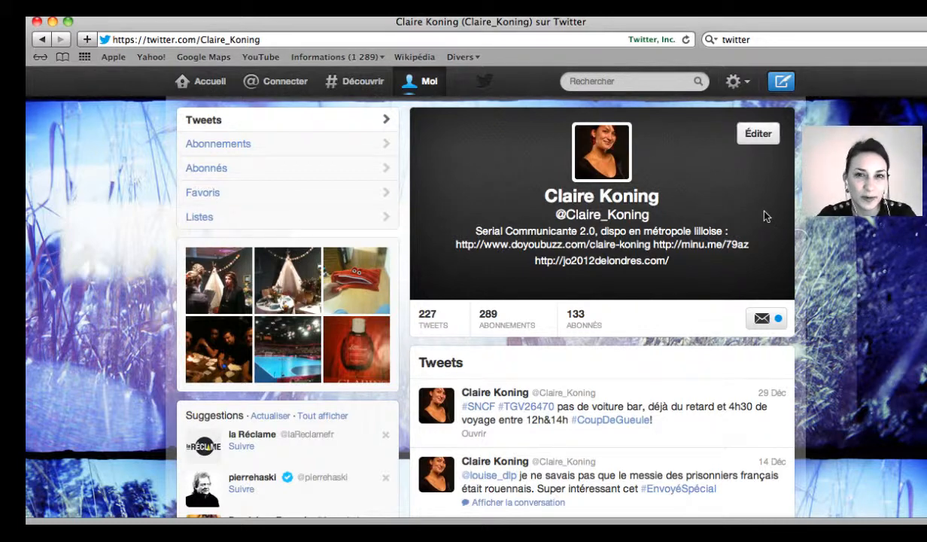